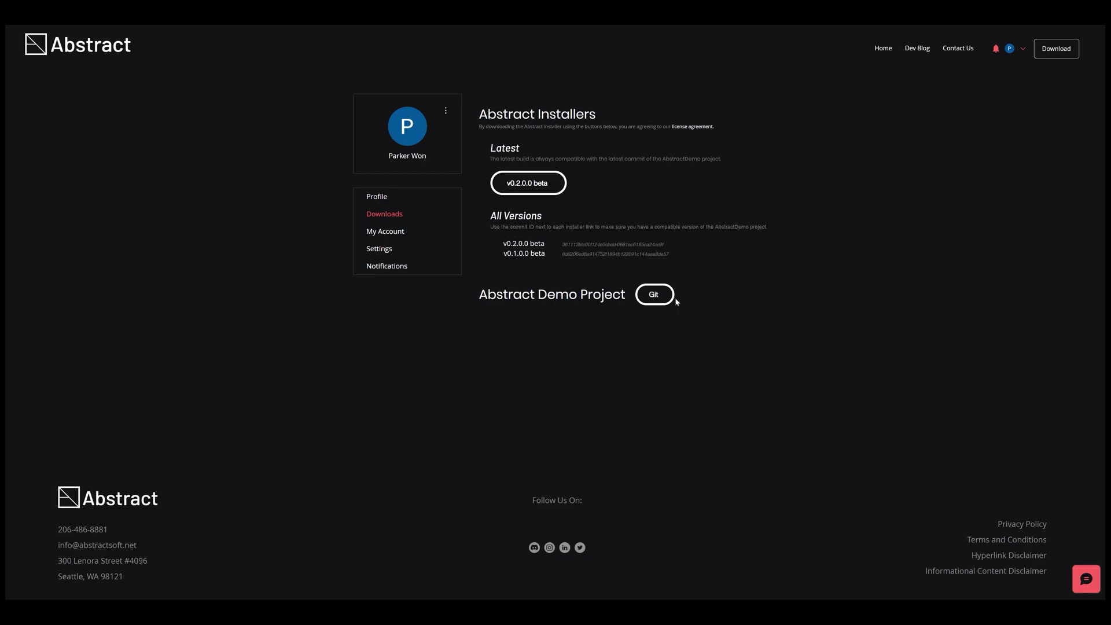
Step: Open the Abstract Demo Project's Git repository and copy its HTTPS clone URL
click(668, 300)
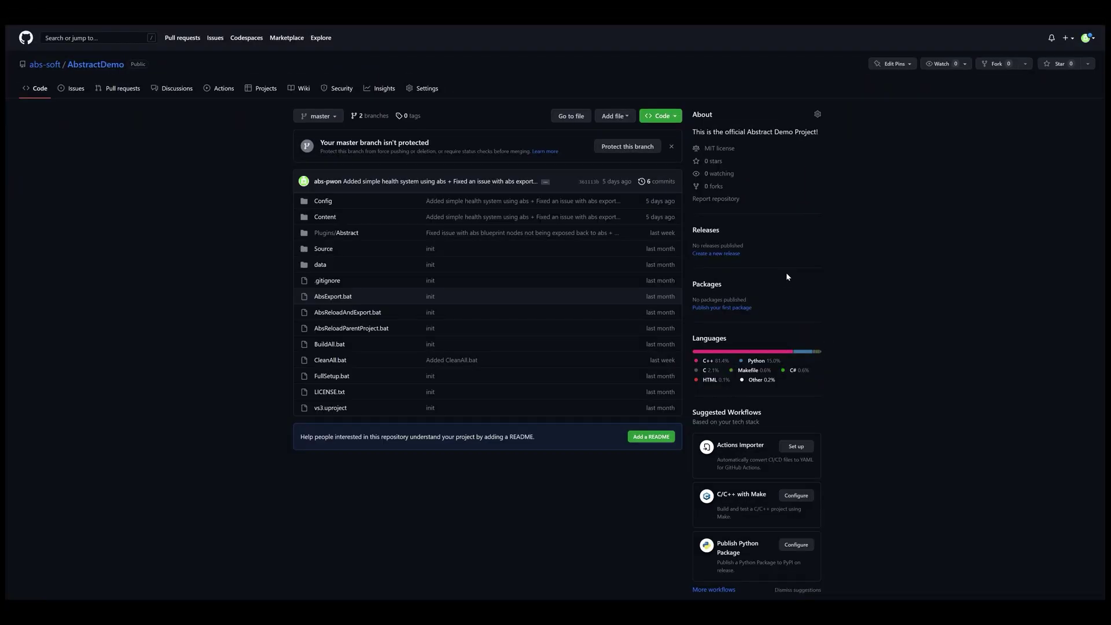
click(661, 119)
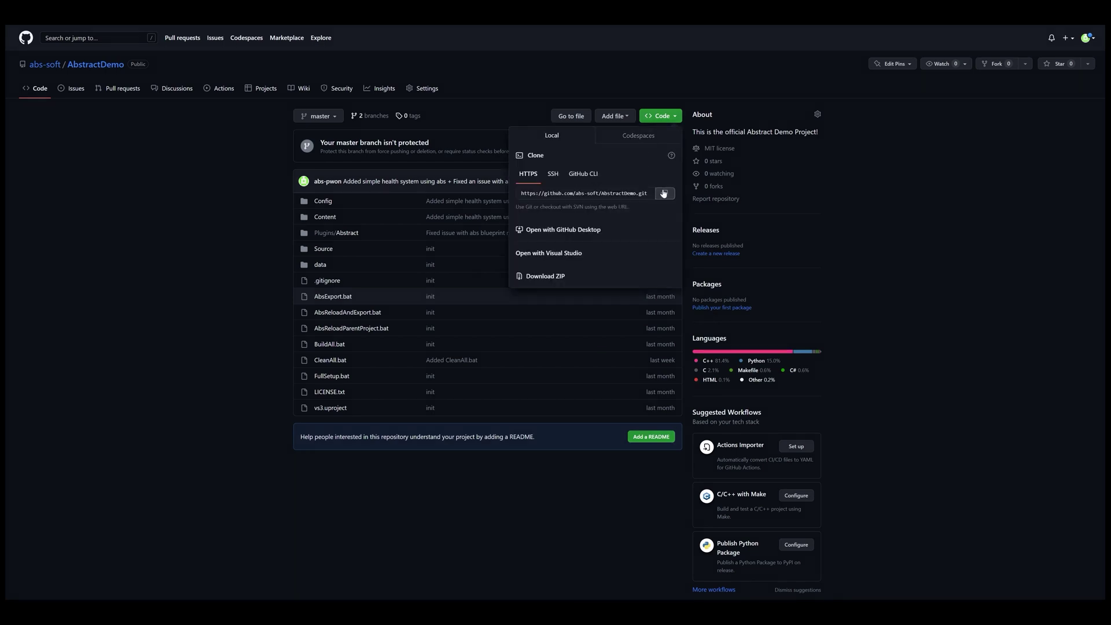
click(664, 193)
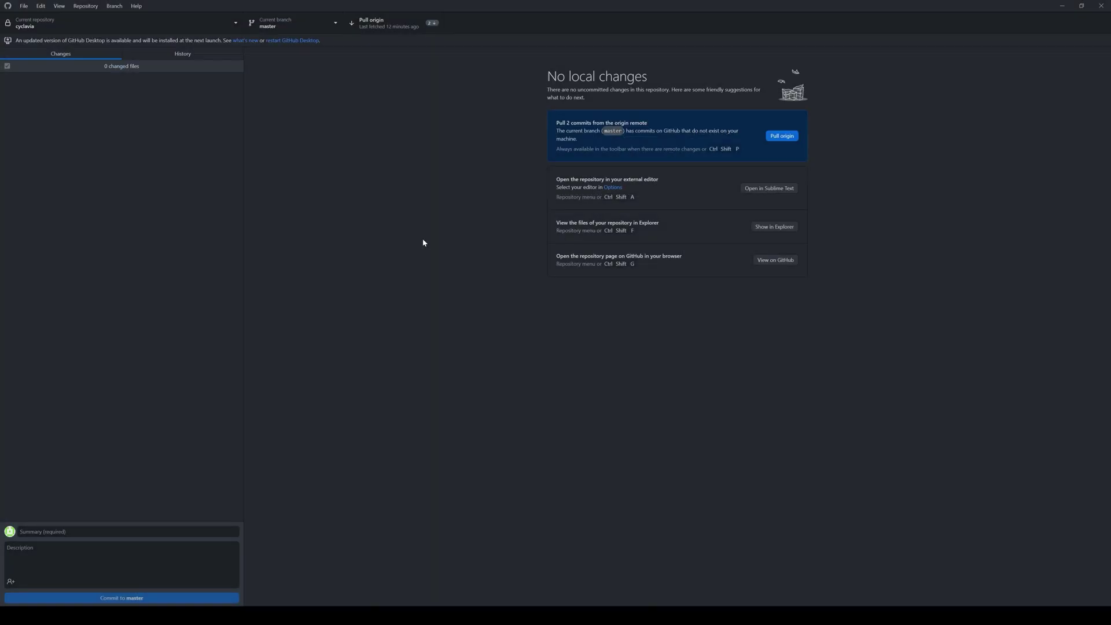
click(242, 30)
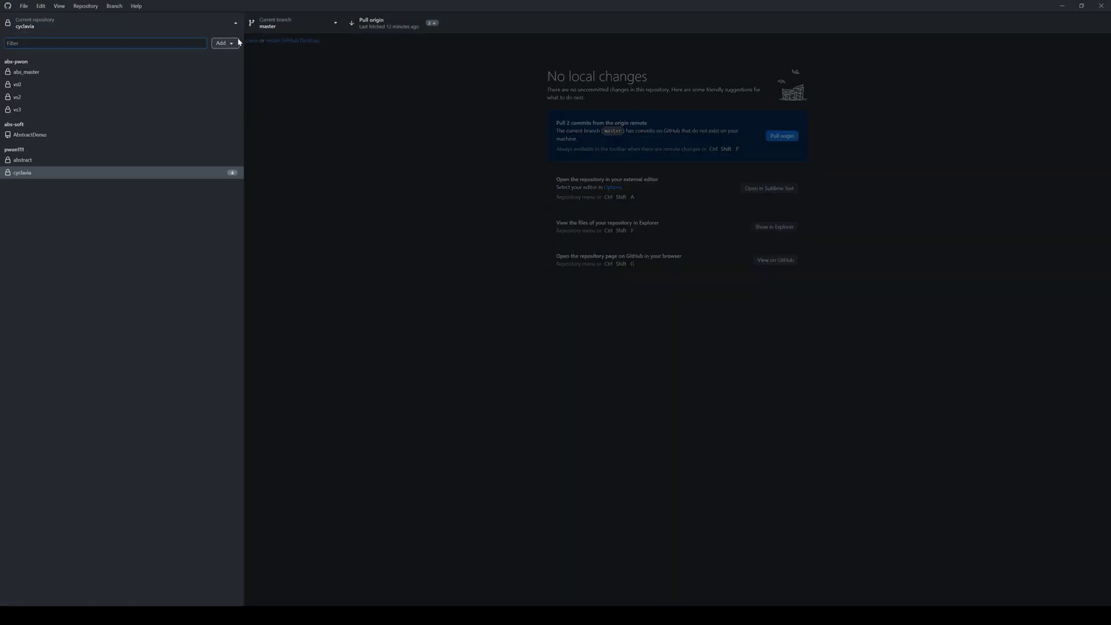
click(238, 43)
click(252, 48)
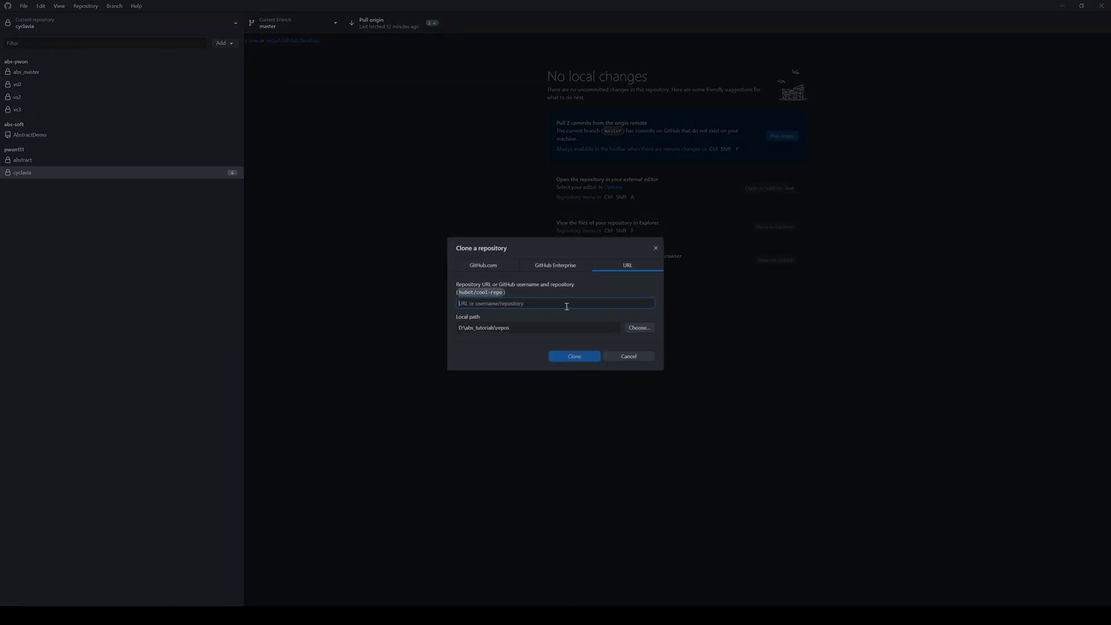
key(ctrl+v)
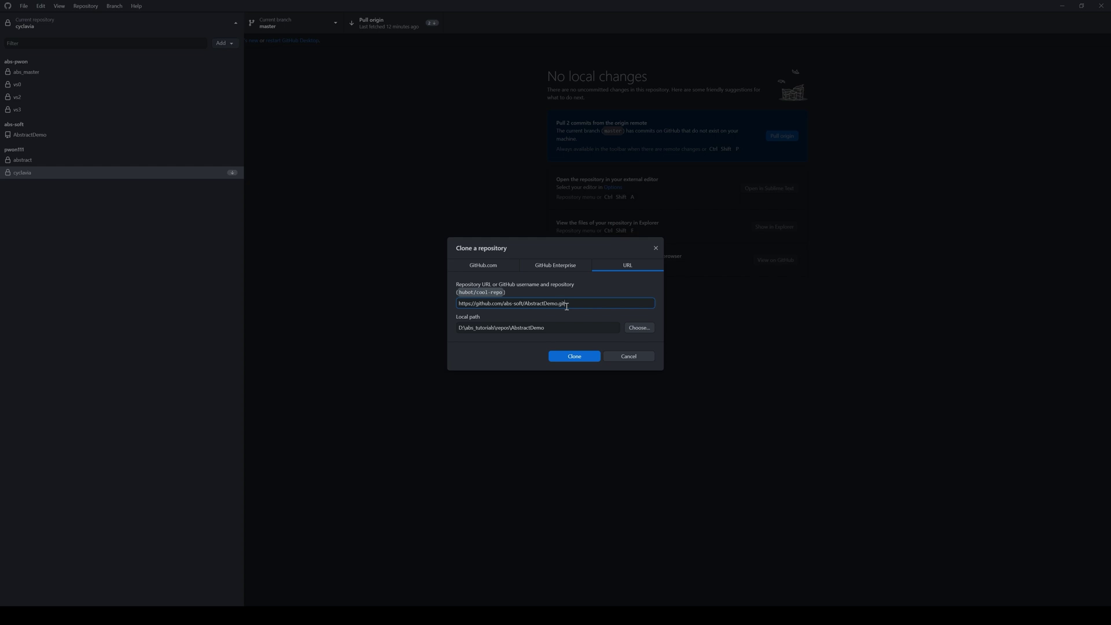
click(625, 326)
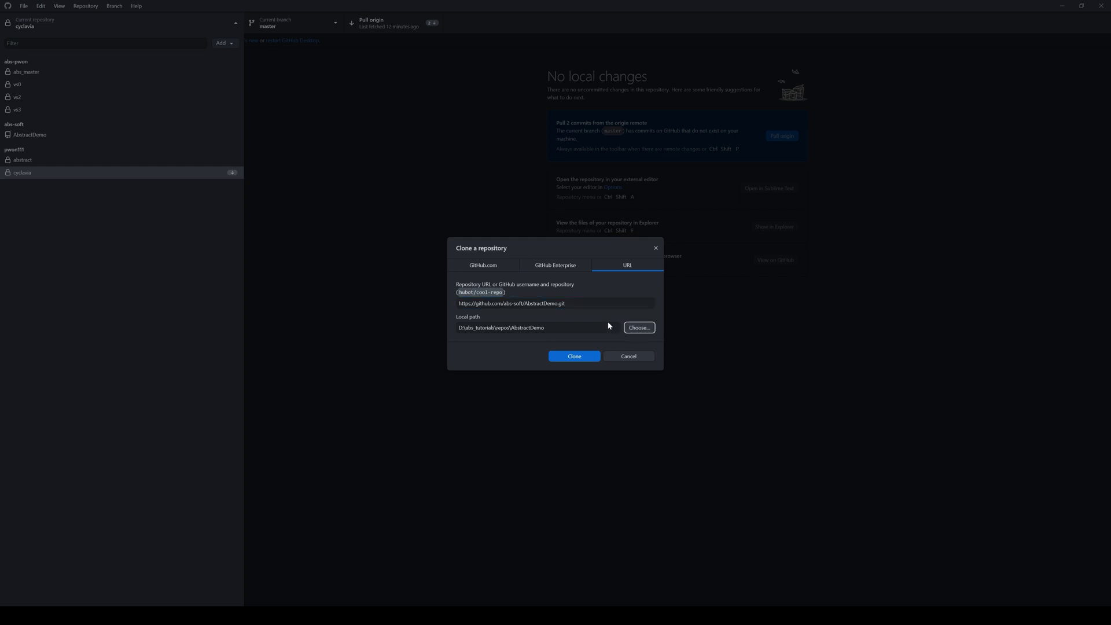
click(575, 356)
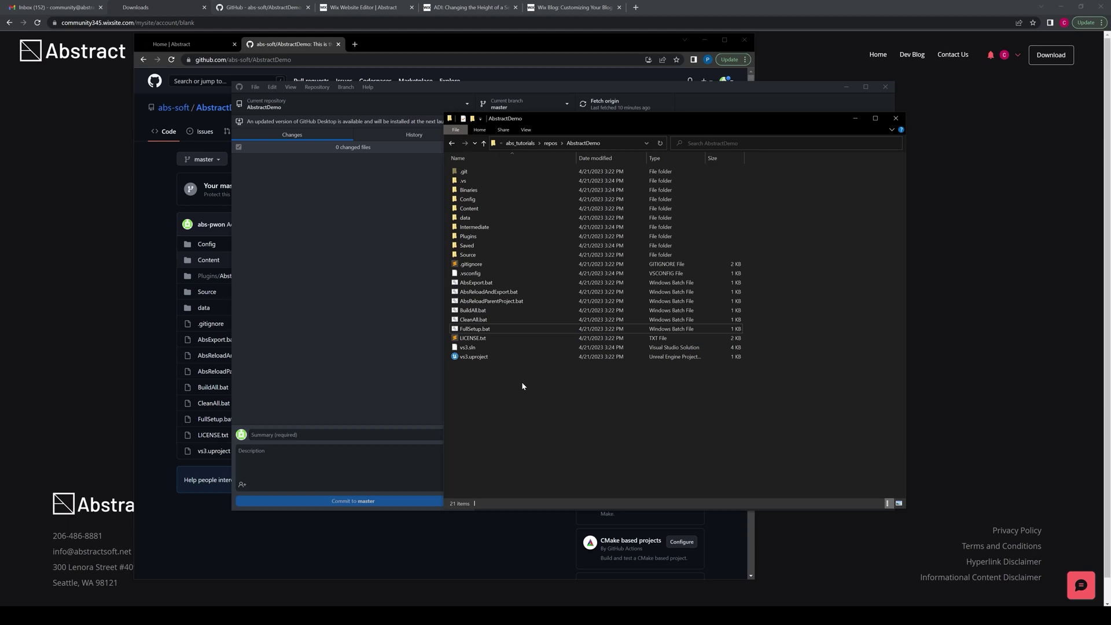
Step: Select vs3.uproject in the cloned AbstractDemo folder, and open the DemoAbs project in Abstract
click(478, 357)
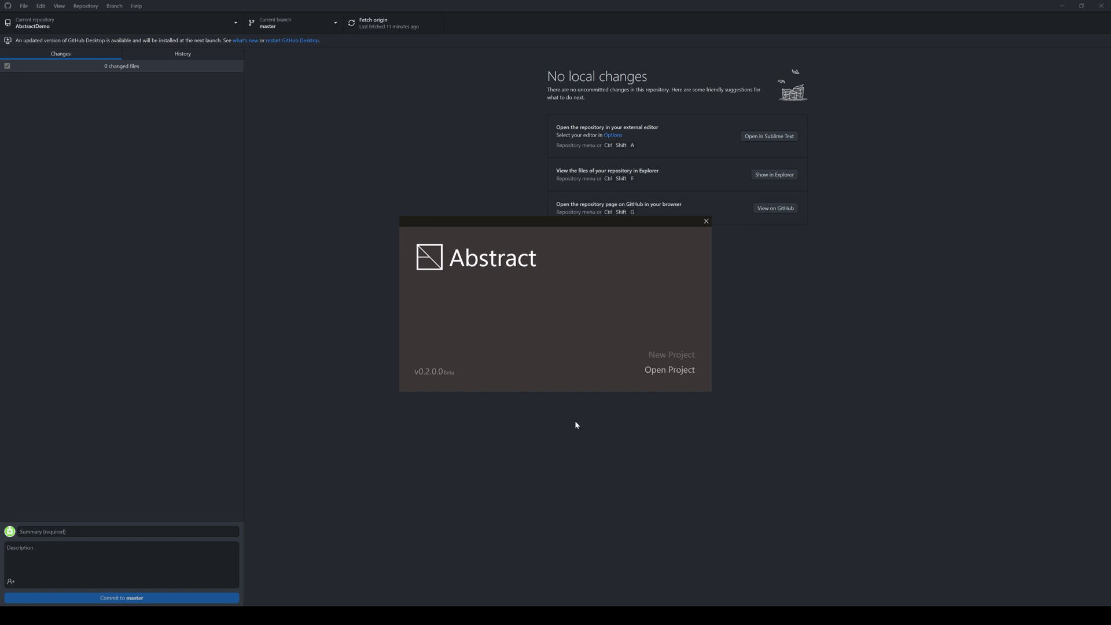
click(652, 369)
double_click(524, 299)
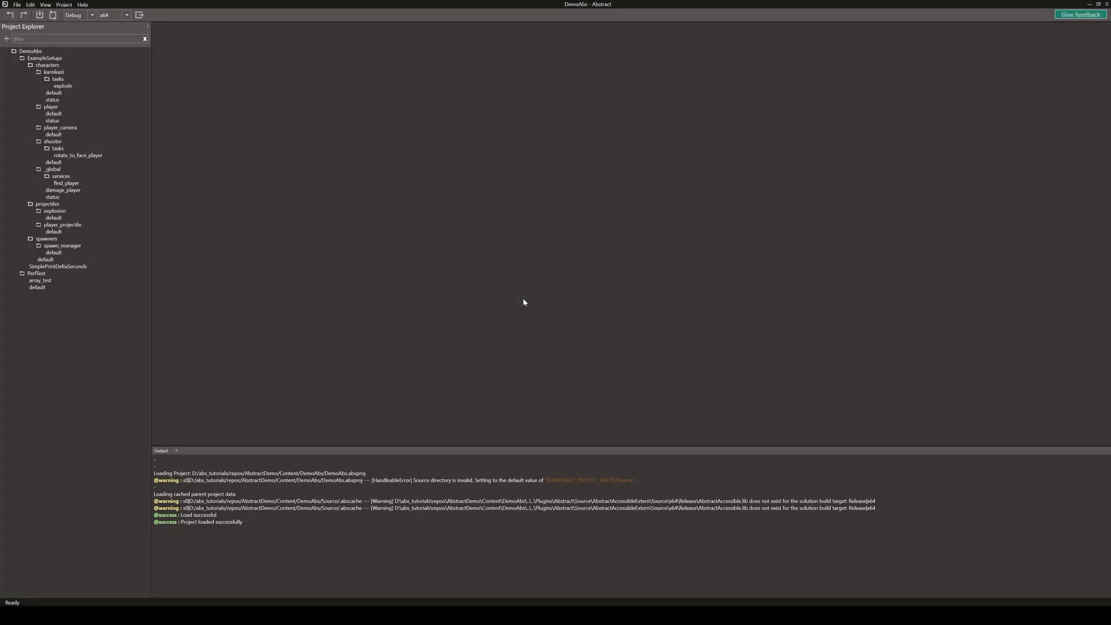
Step: Open the player character's default build item in the script editor
click(52, 114)
double_click(52, 114)
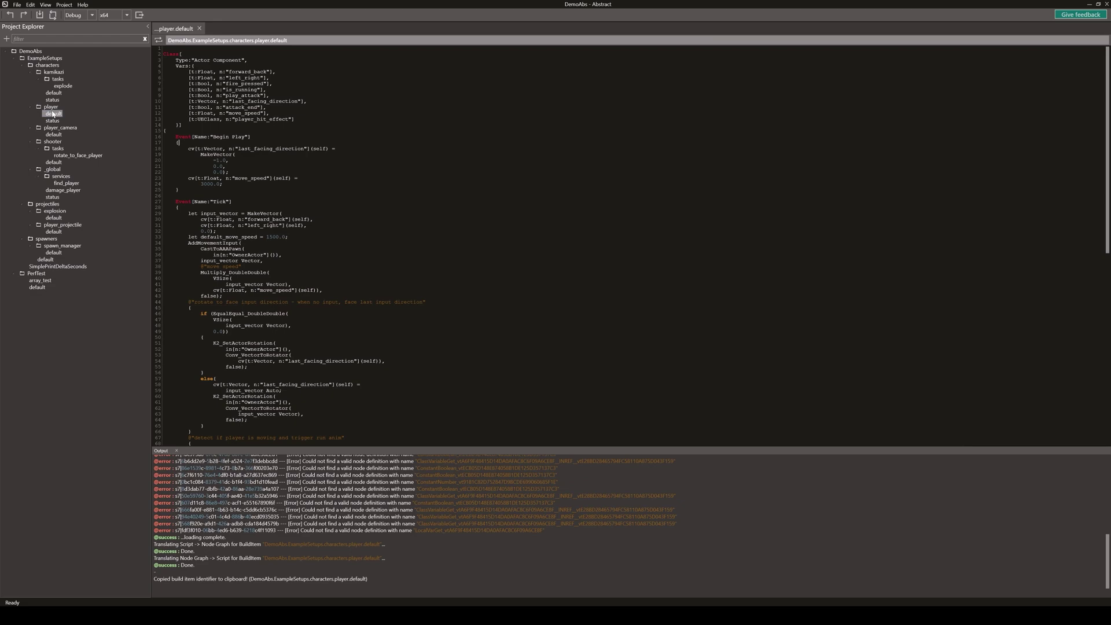
right_click(52, 114)
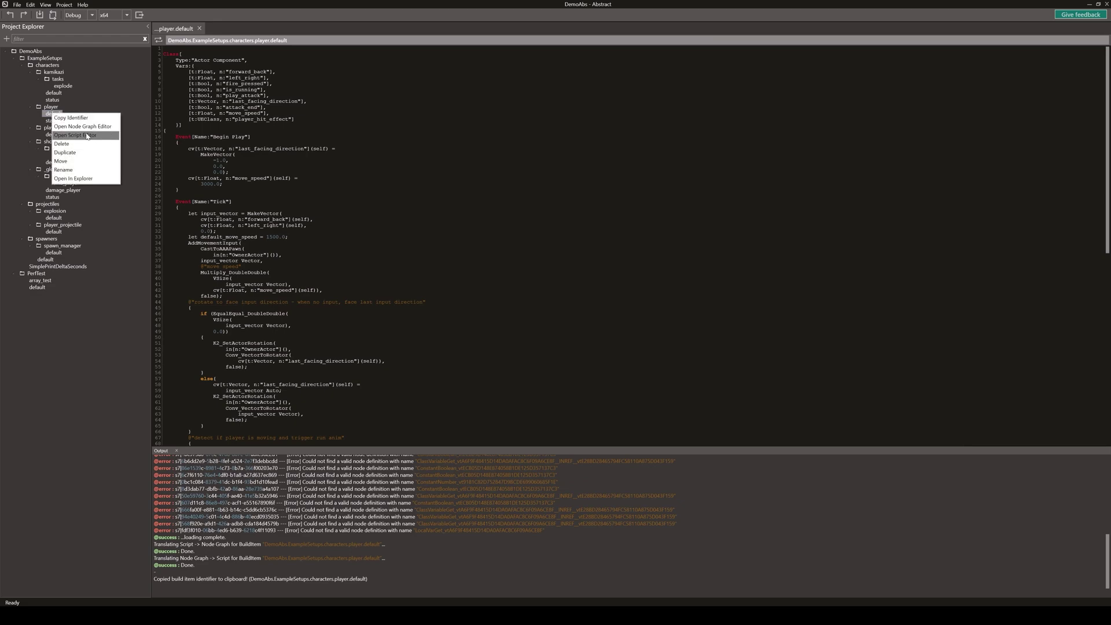
click(75, 135)
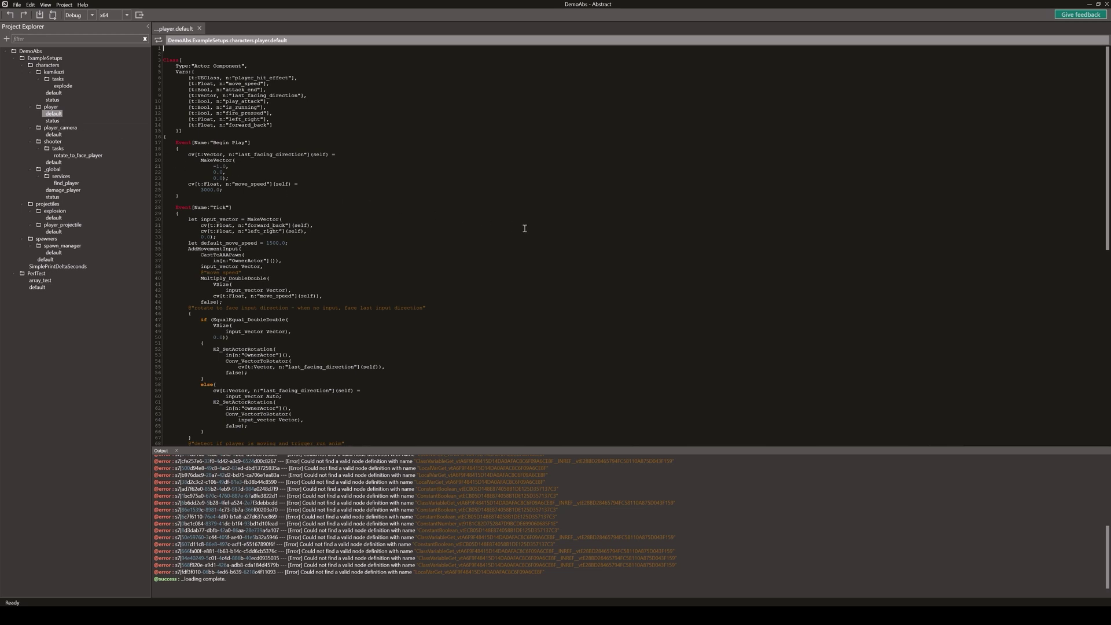
Step: Switch the player's default script to its node graph and examine the event nodes
click(159, 40)
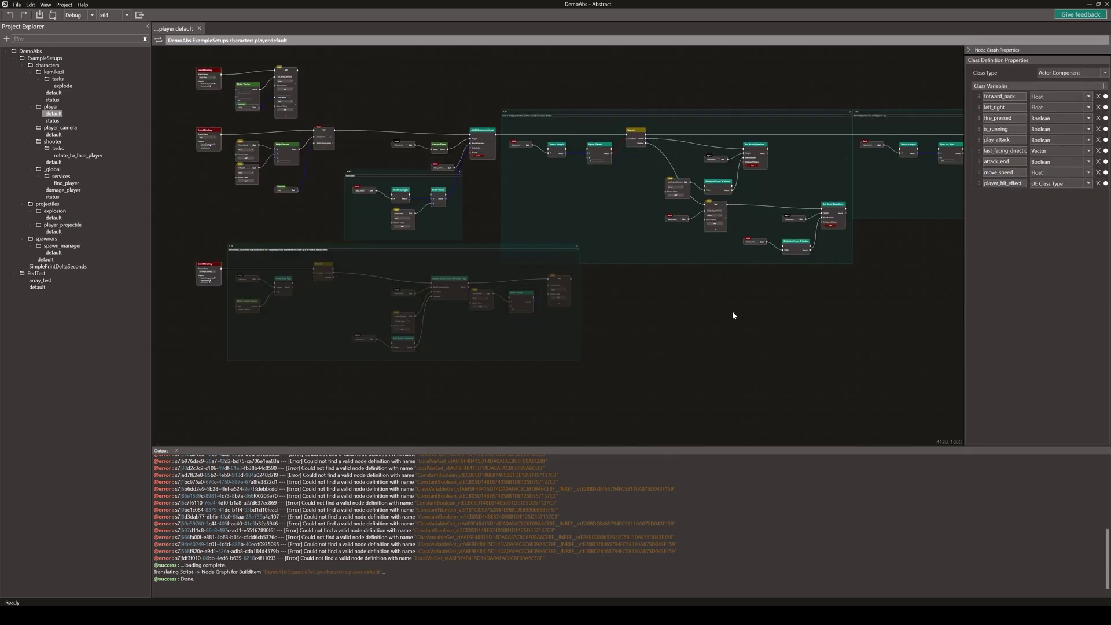
right_drag(730, 318, 718, 355)
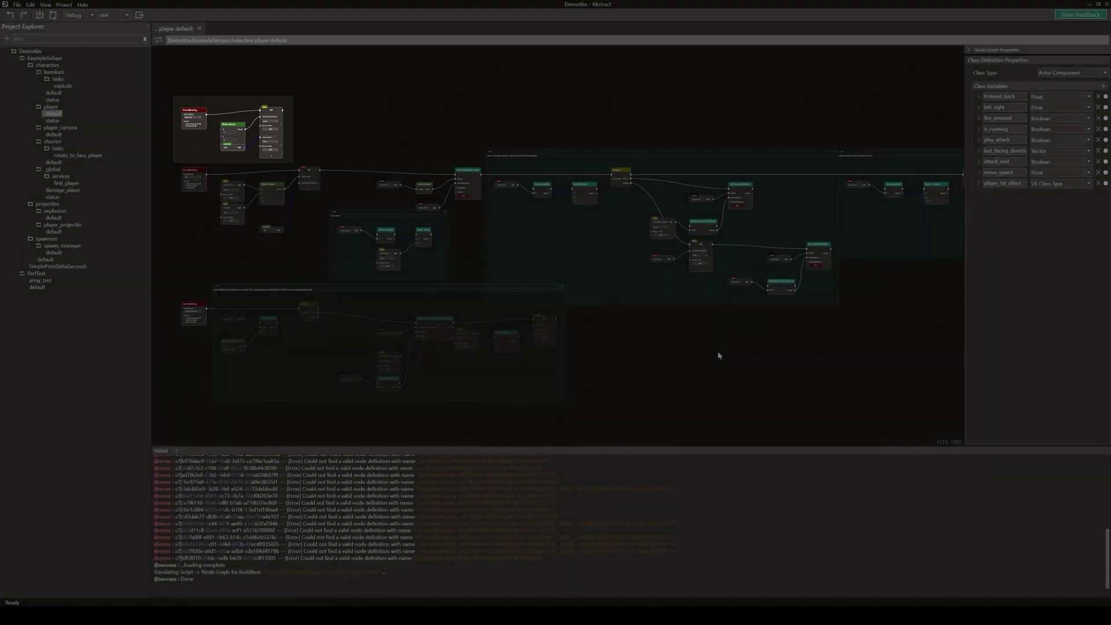
key(ctrl+e)
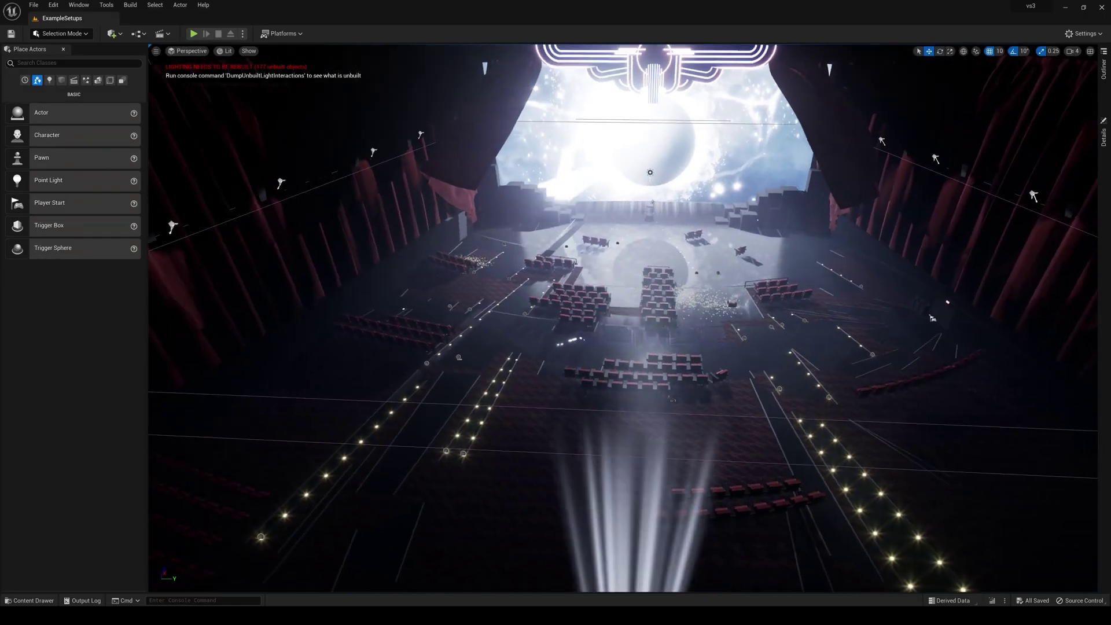
Step: In Unreal Editor, open the player_character_bp blueprint from the characters/player content folder
key(ctrl+space)
double_click(237, 376)
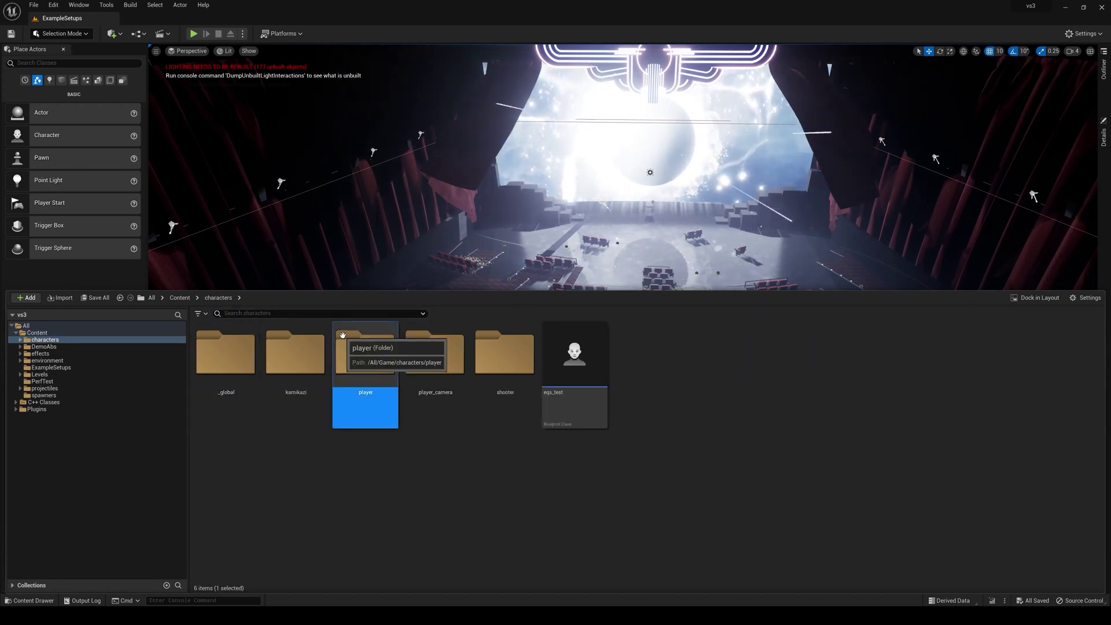
double_click(364, 356)
click(795, 425)
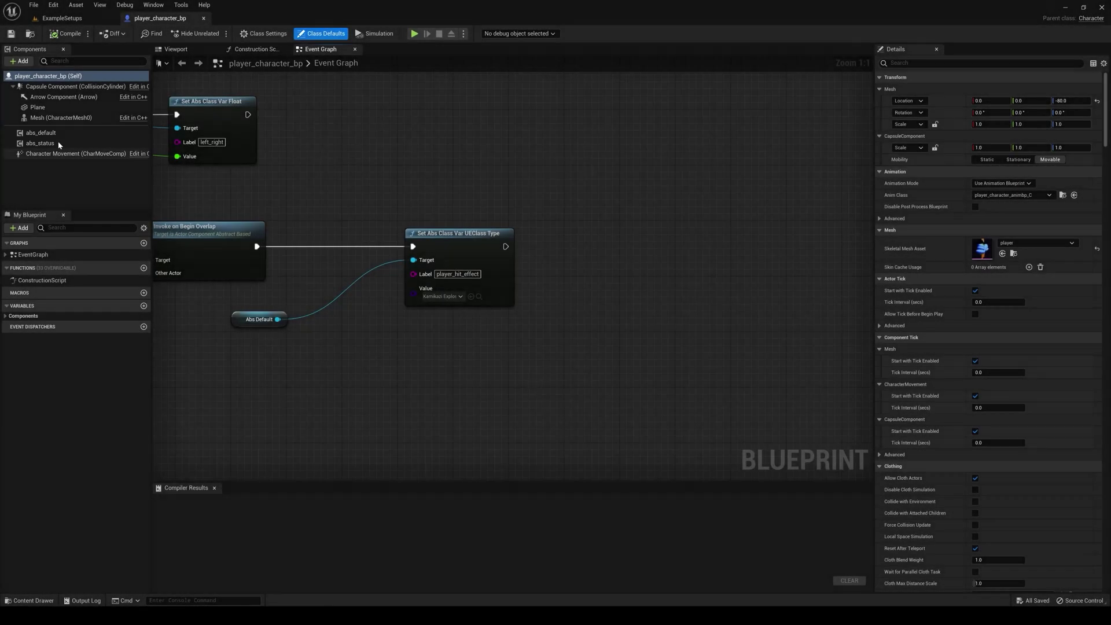
Step: Search the component types that can be added to the player blueprint for "abs"
click(22, 61)
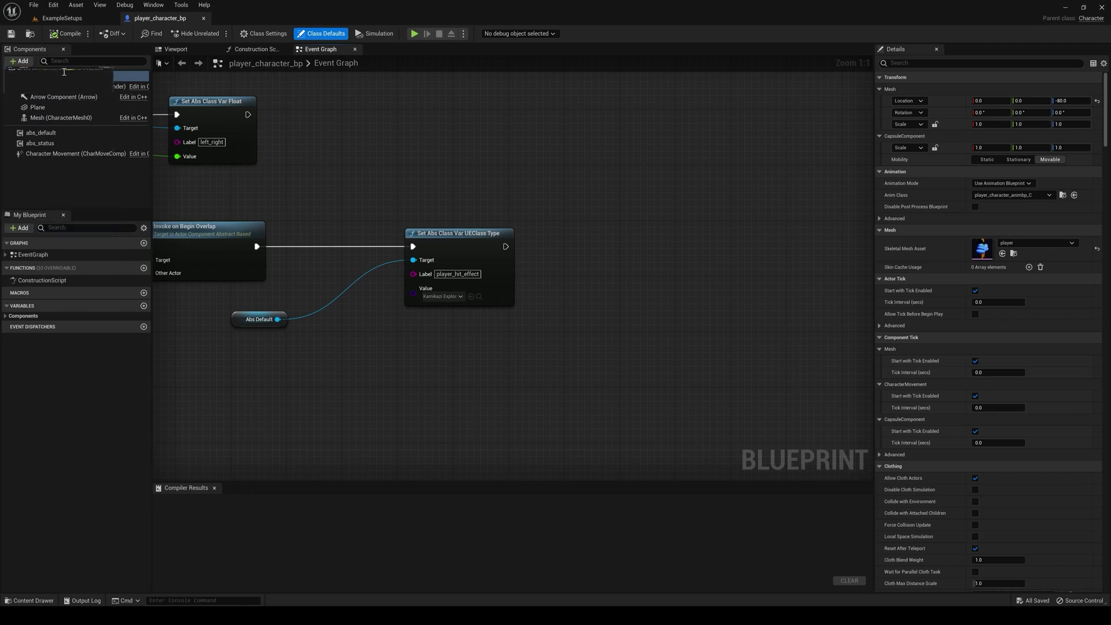
text(abs)
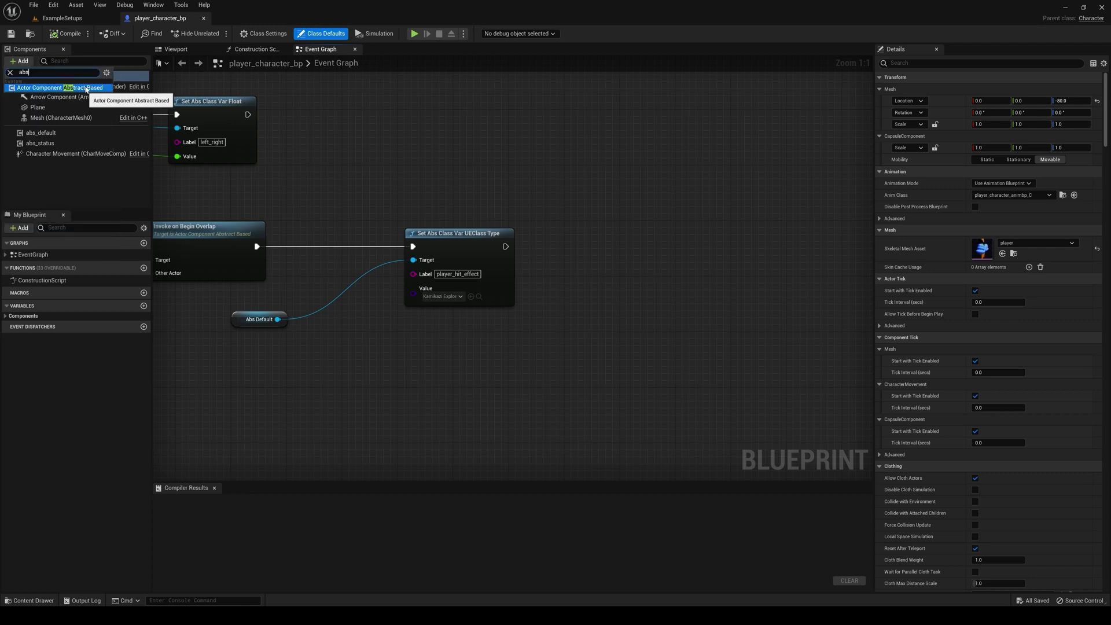
Step: Set the abs_default component's Abstract Class Definition Identifier to DemoAbs.ExampleSetups.characters.player.default, copying the identifier from the build item in Abstract
click(107, 134)
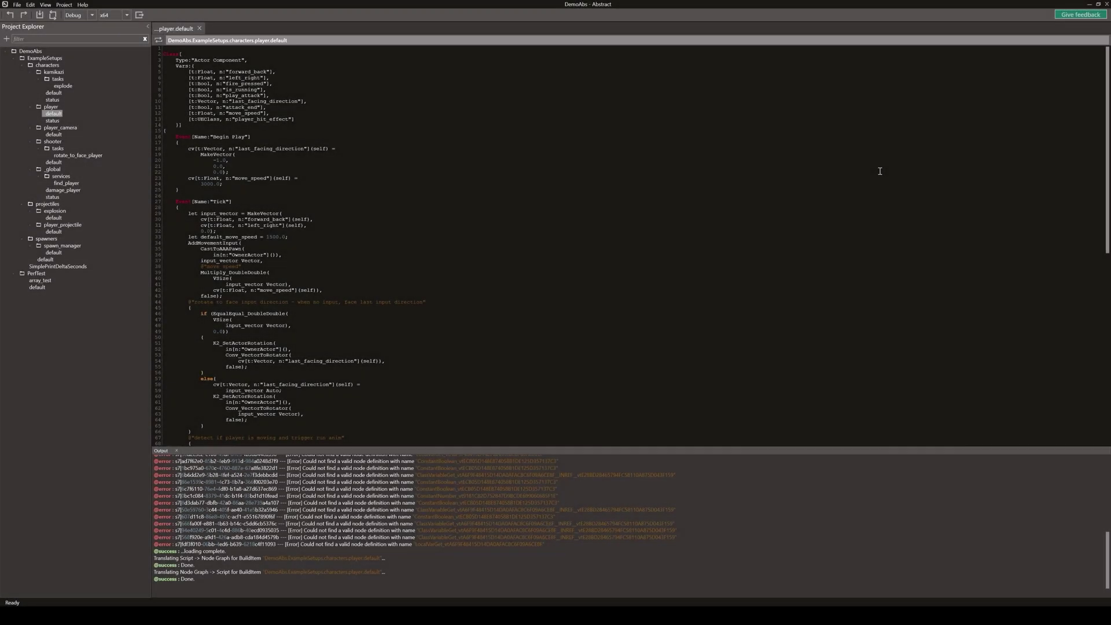
click(271, 43)
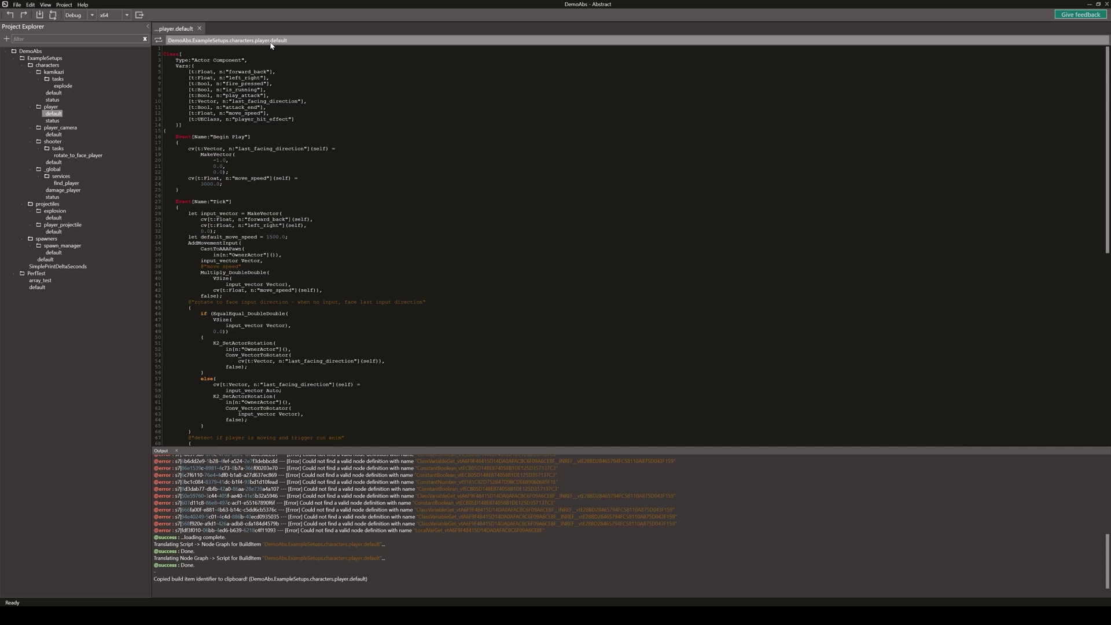
right_click(62, 114)
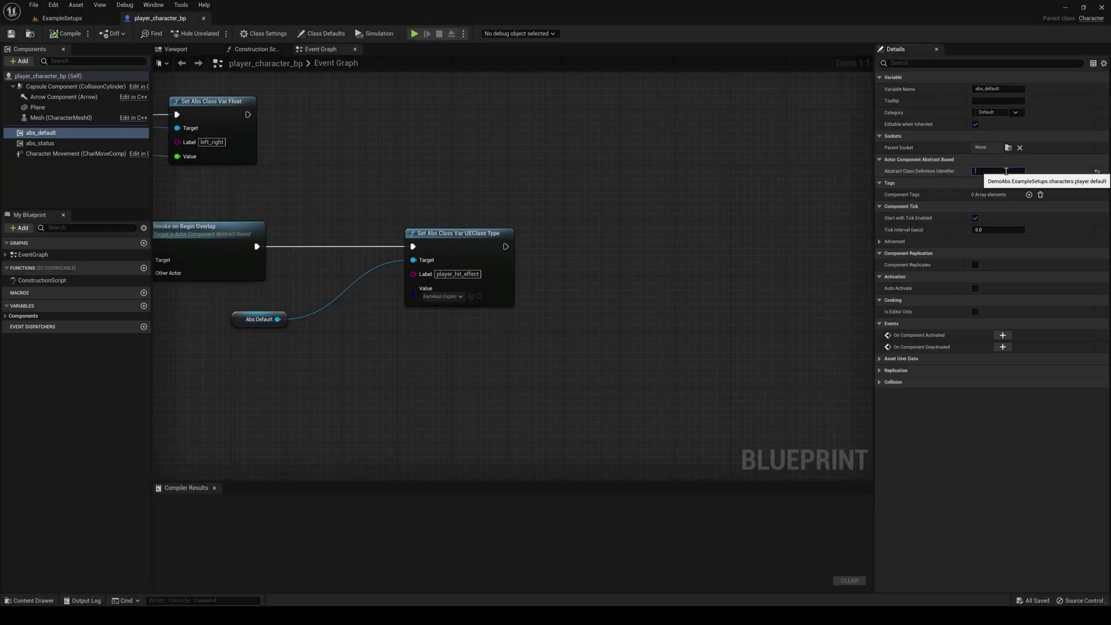
right_click(1009, 173)
click(1030, 217)
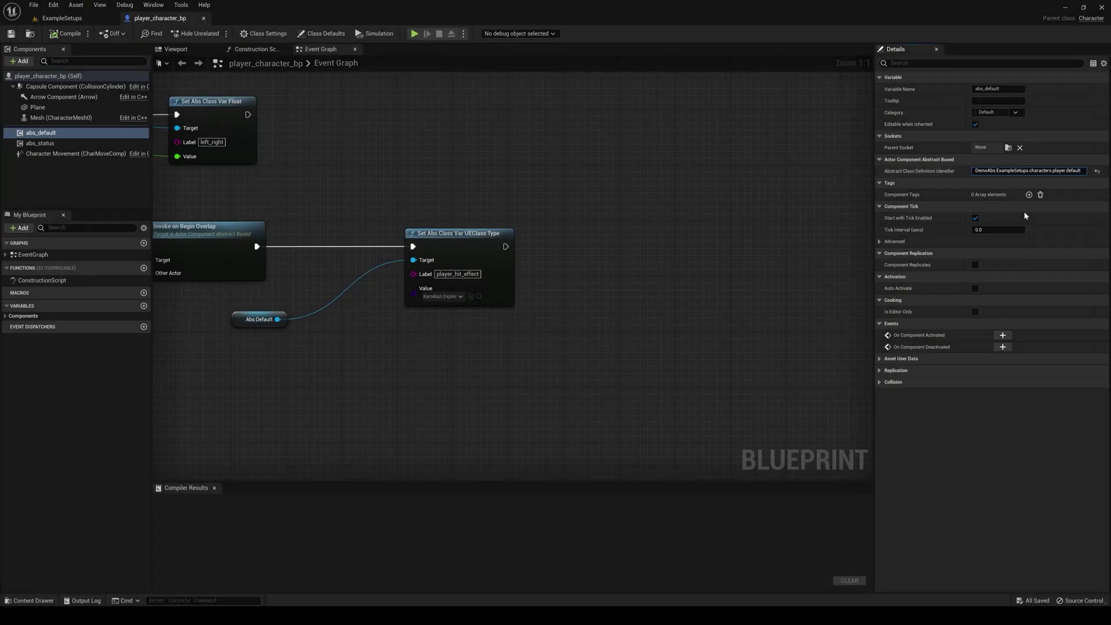